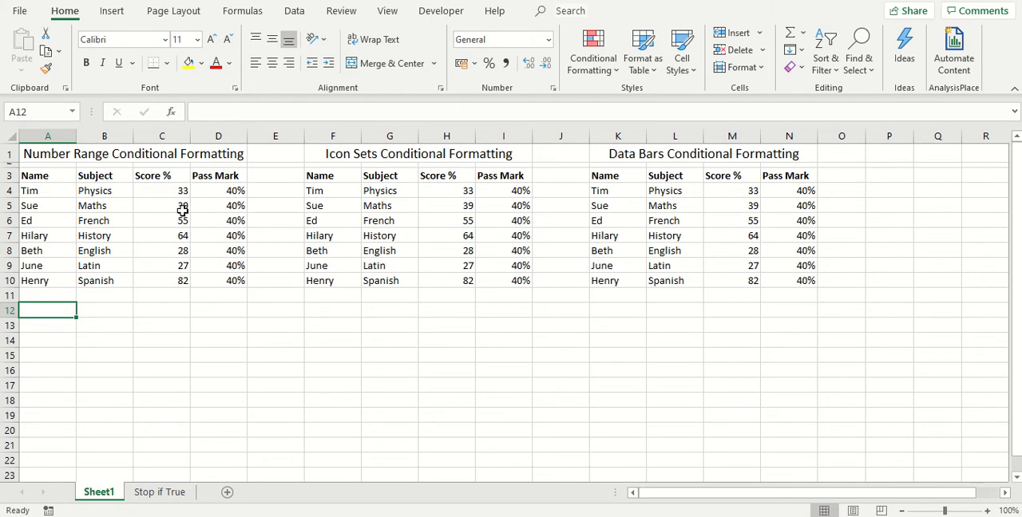
Highlight the scores in C4:C10 that are less than 40 with Light Red Fill with Dark Red Text
drag(162, 191, 159, 281)
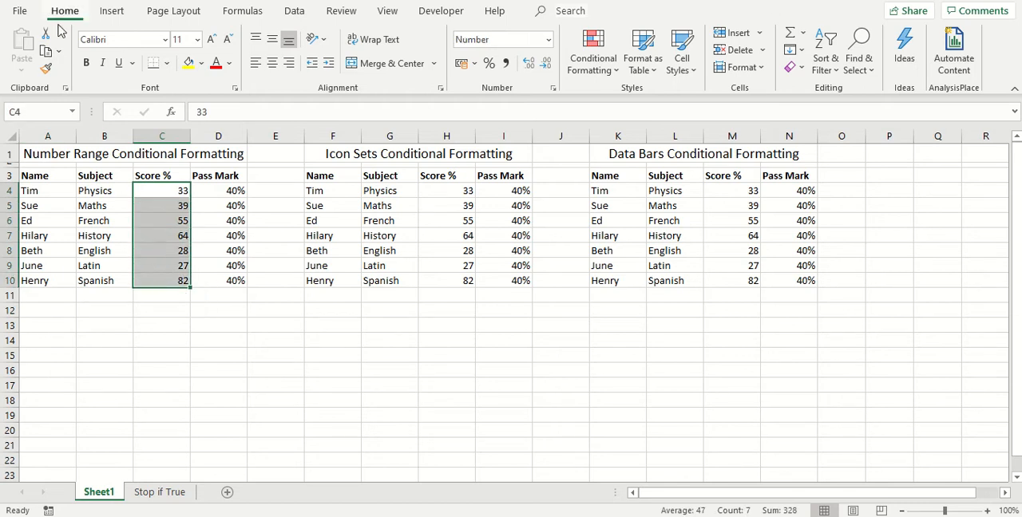
click(590, 53)
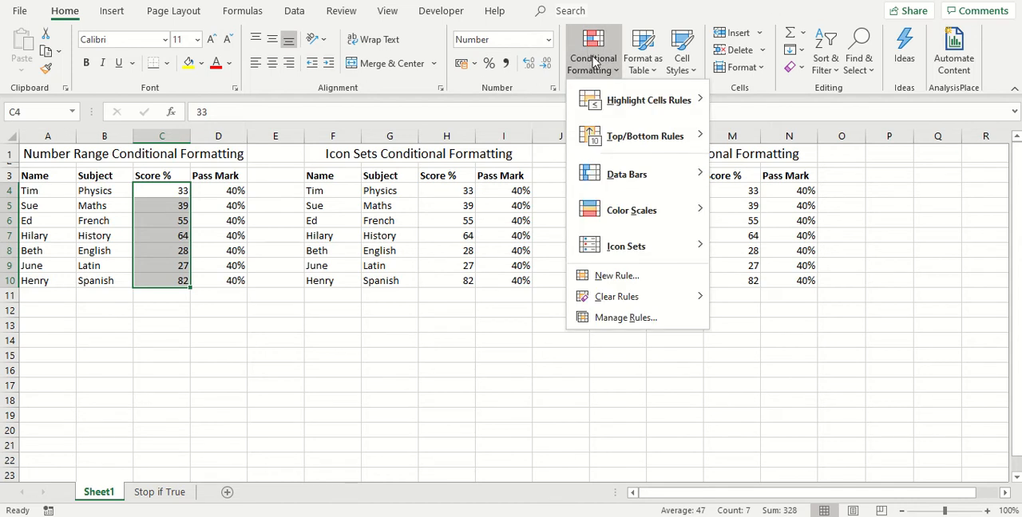
mouse_move(619, 102)
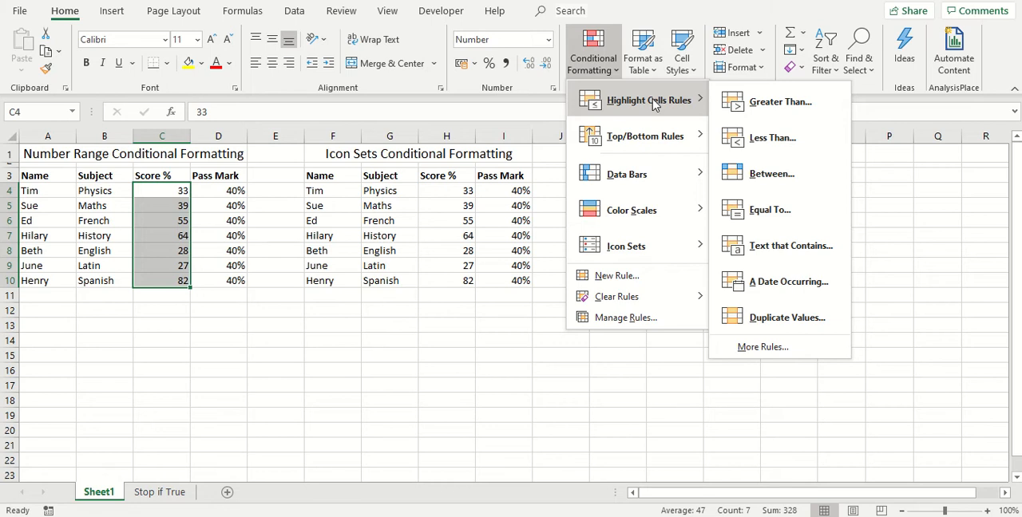
click(806, 148)
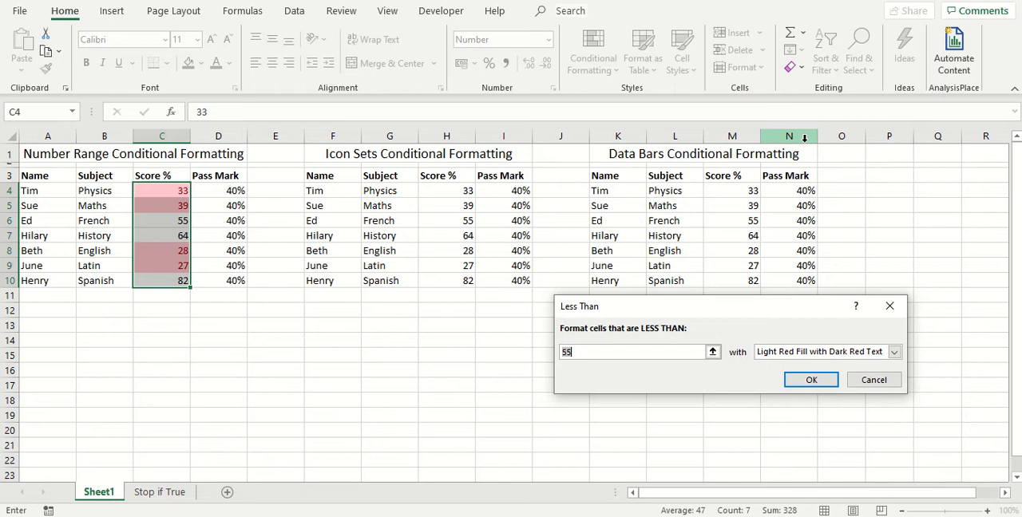
text(40)
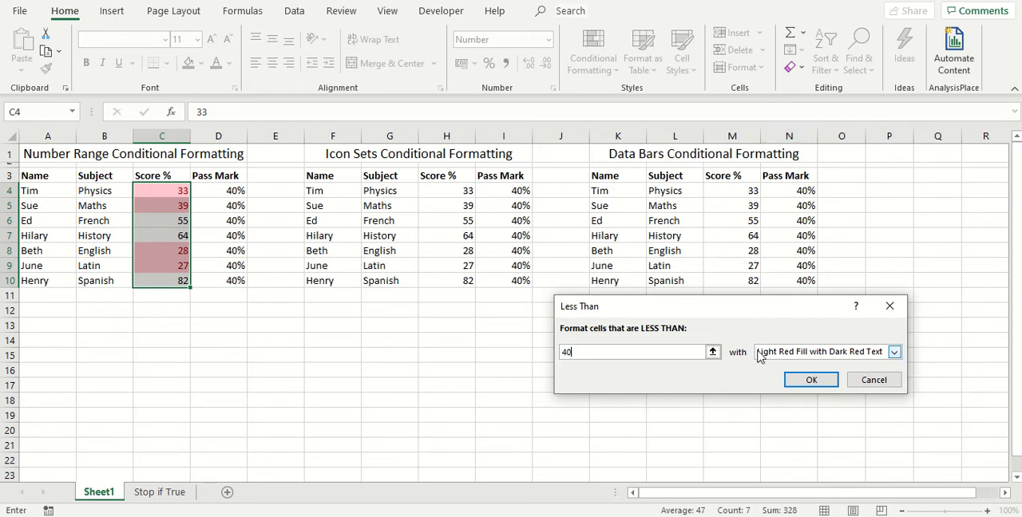
click(810, 382)
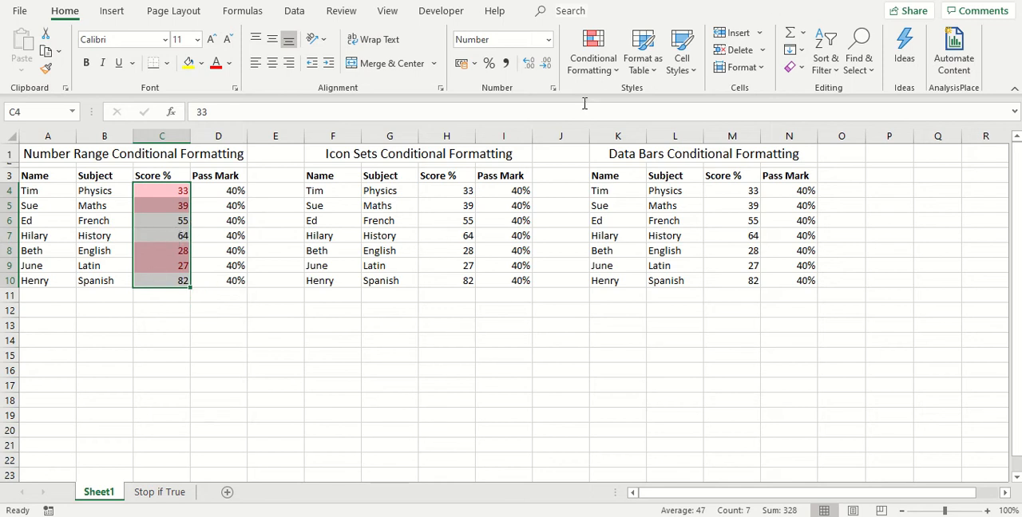
Add a rule to C4:C10 that formats scores greater than 40 with Green Fill with Dark Green Text
click(593, 70)
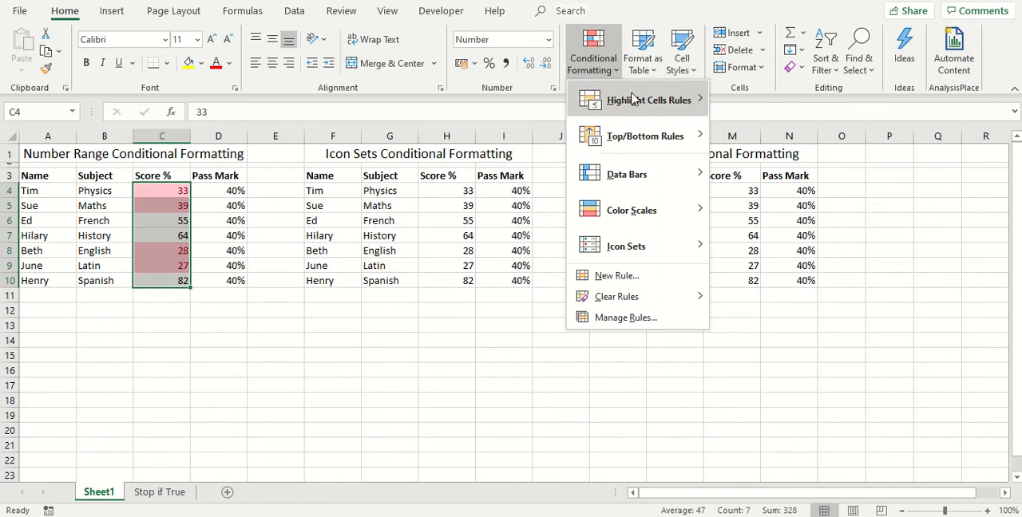
click(816, 112)
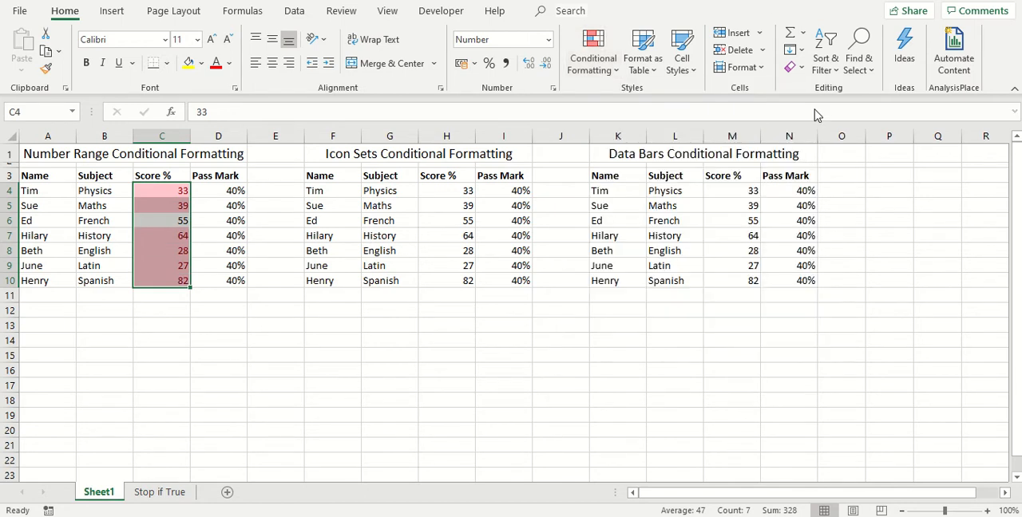
text(40)
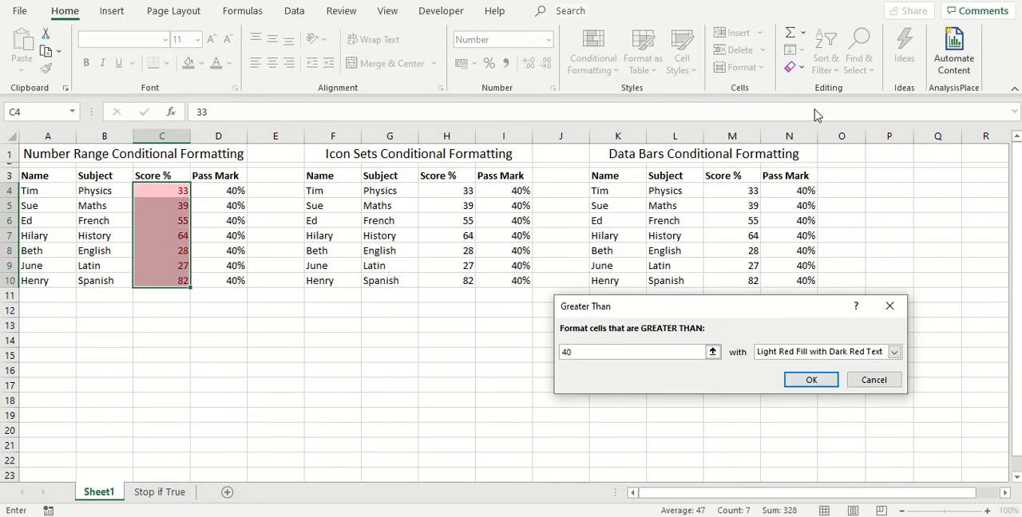
click(803, 352)
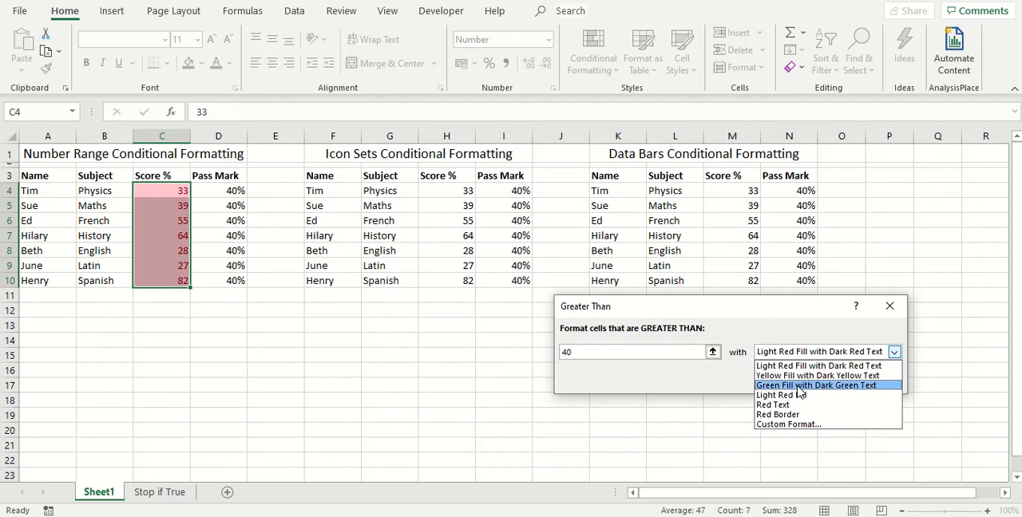
click(772, 386)
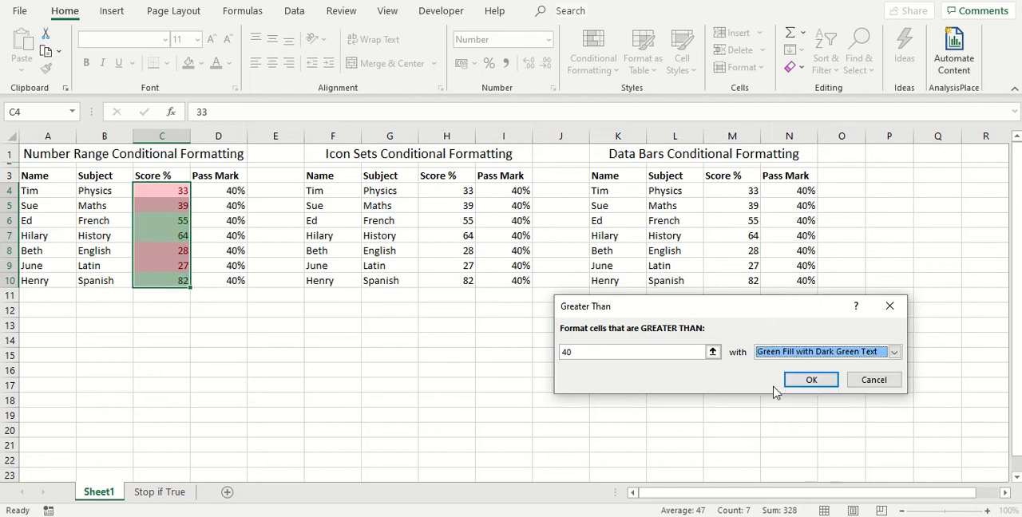
click(809, 380)
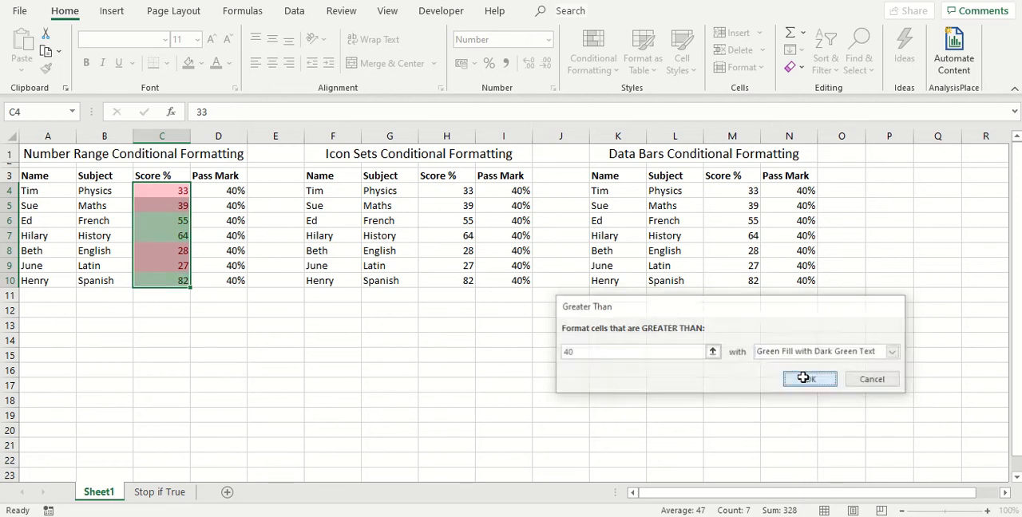
click(56, 310)
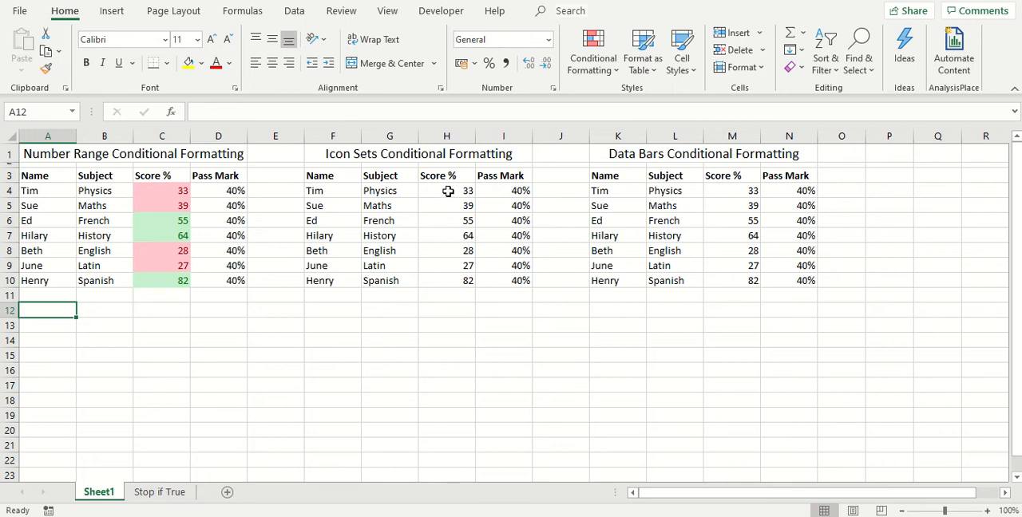
Apply the 3 Symbols (Uncircled) icon set to the scores in H4:H10
drag(447, 191, 447, 280)
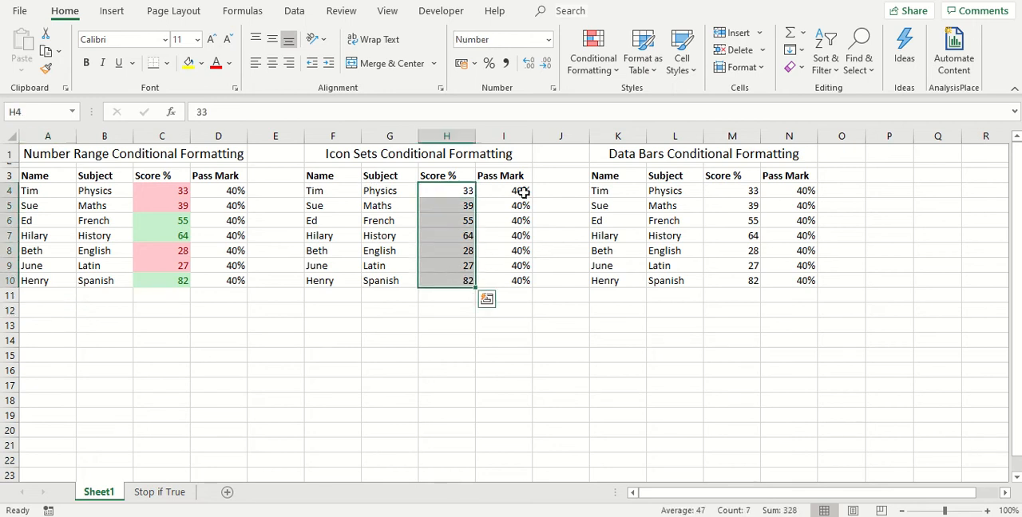
click(596, 64)
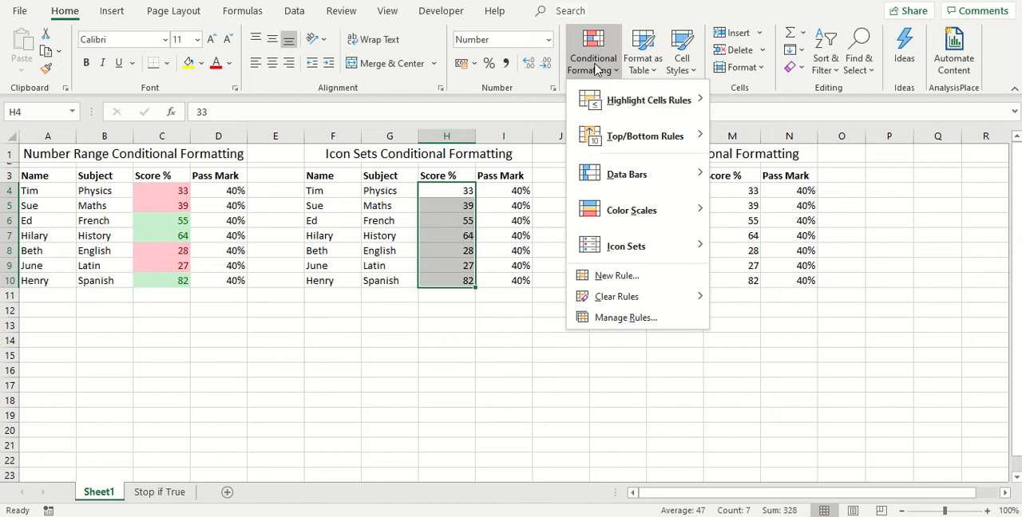
mouse_move(654, 247)
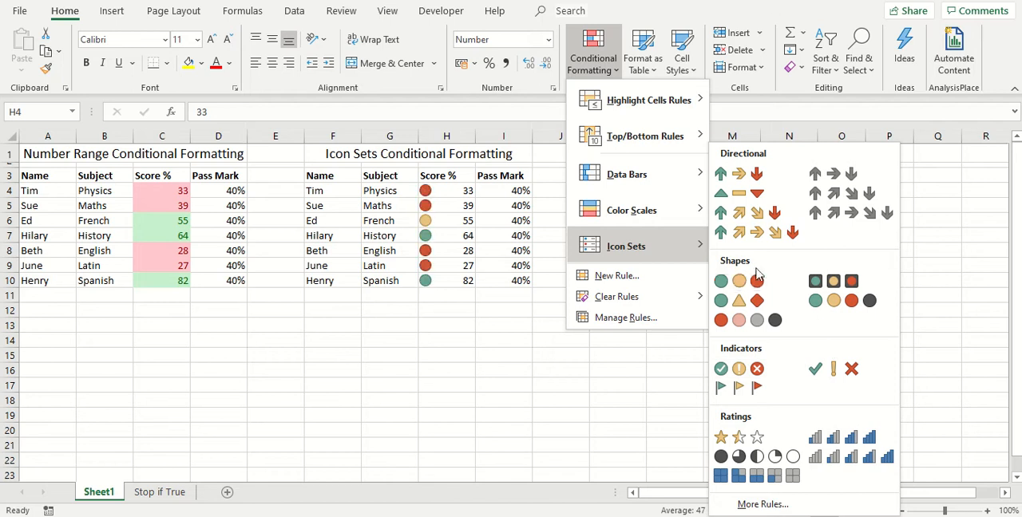
click(840, 373)
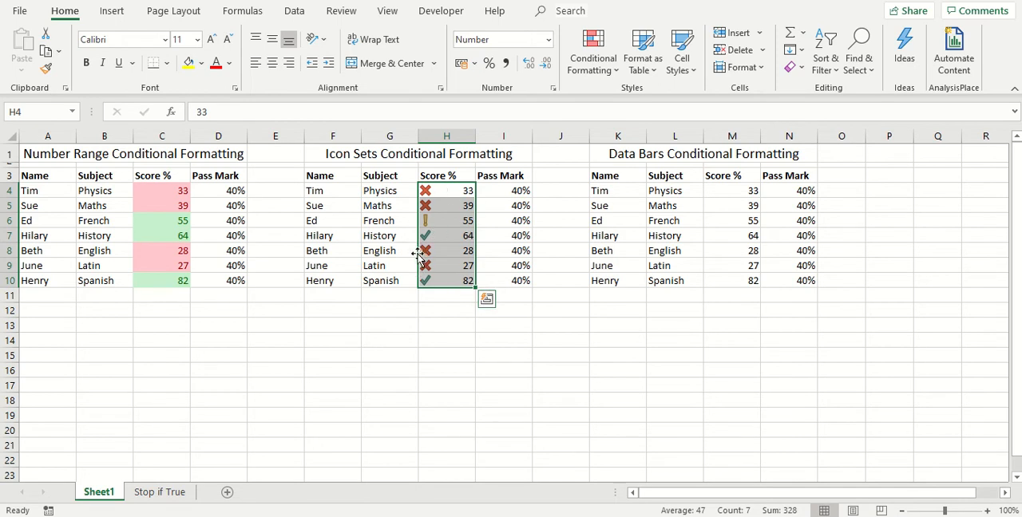
Review the icon set rule for H4:H10 in the Conditional Formatting Rules Manager, then close it
click(589, 71)
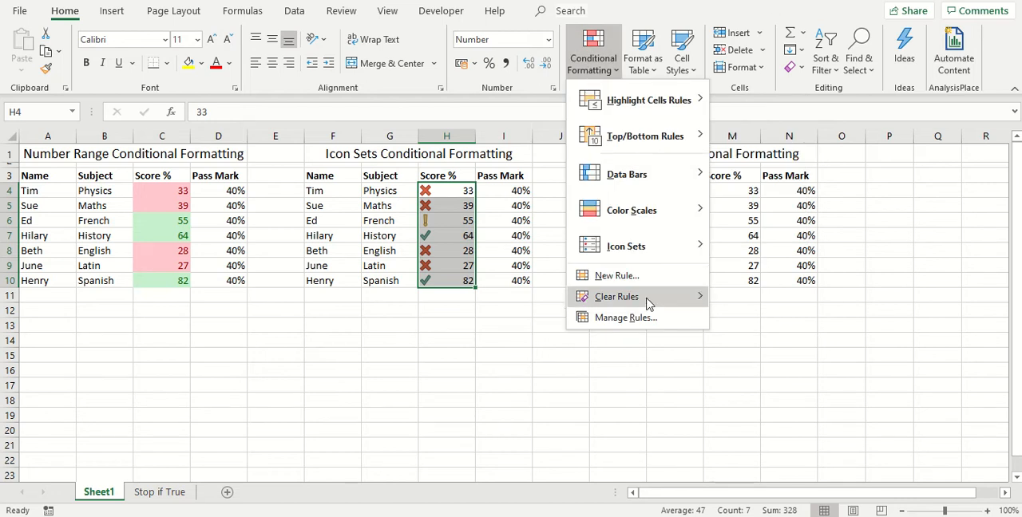
click(645, 318)
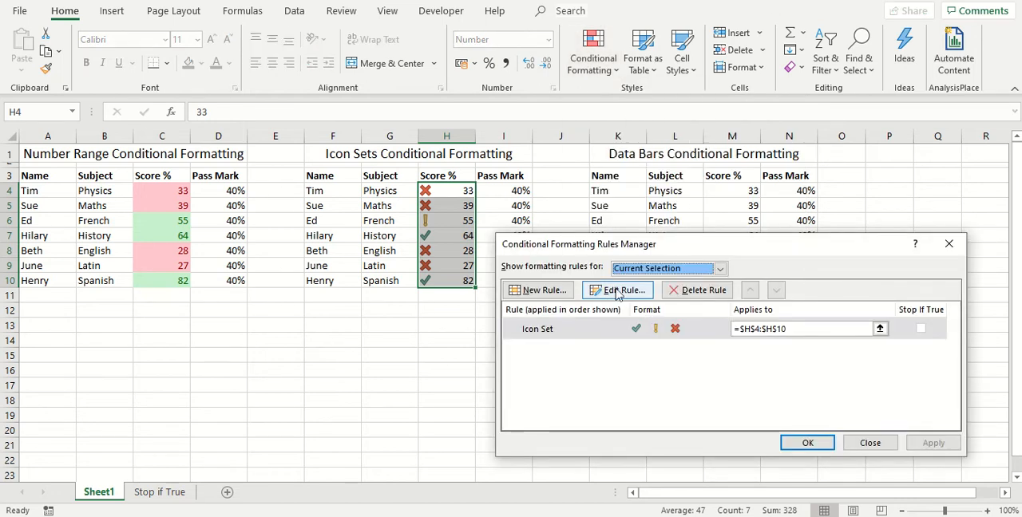
click(801, 443)
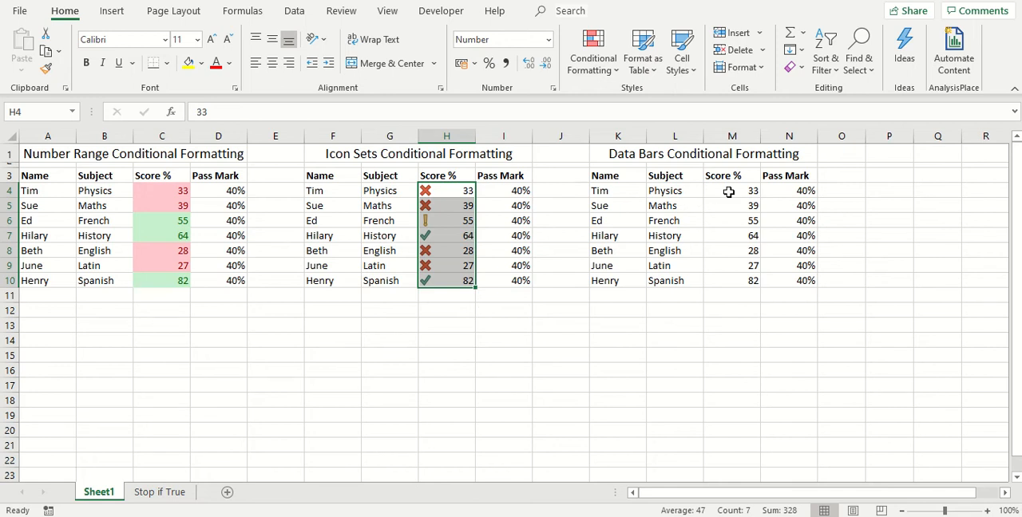
Apply orange gradient-fill data bars to the scores in M4:M10
drag(728, 192, 727, 279)
click(590, 67)
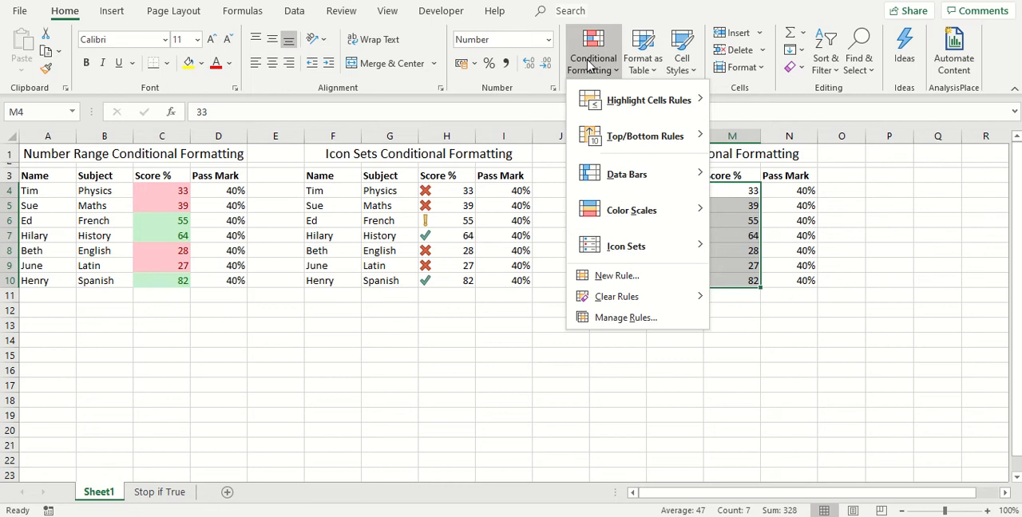
mouse_move(635, 174)
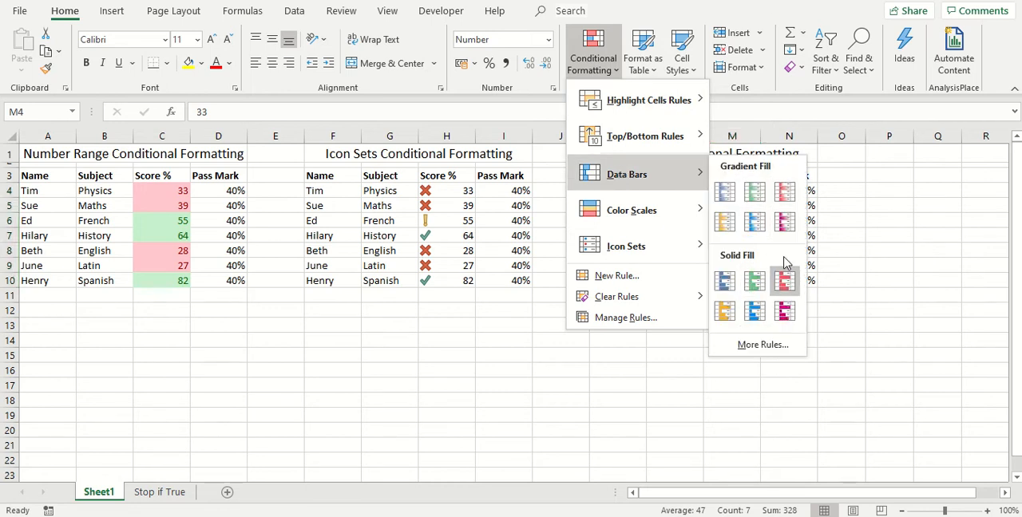
click(727, 225)
click(662, 310)
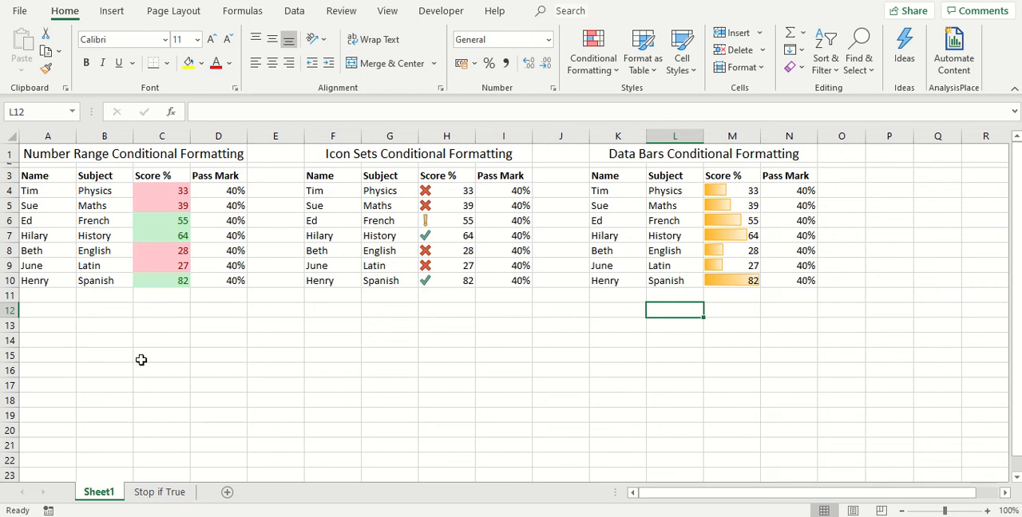
On the Stop if True sheet, examine the Stop If True settings of all conditional formatting rules for This Worksheet
click(182, 494)
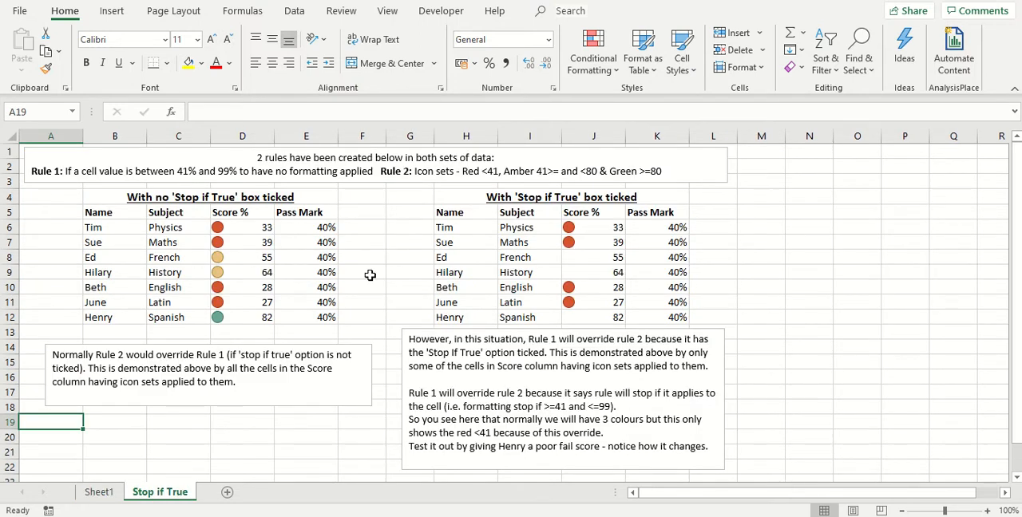
click(588, 64)
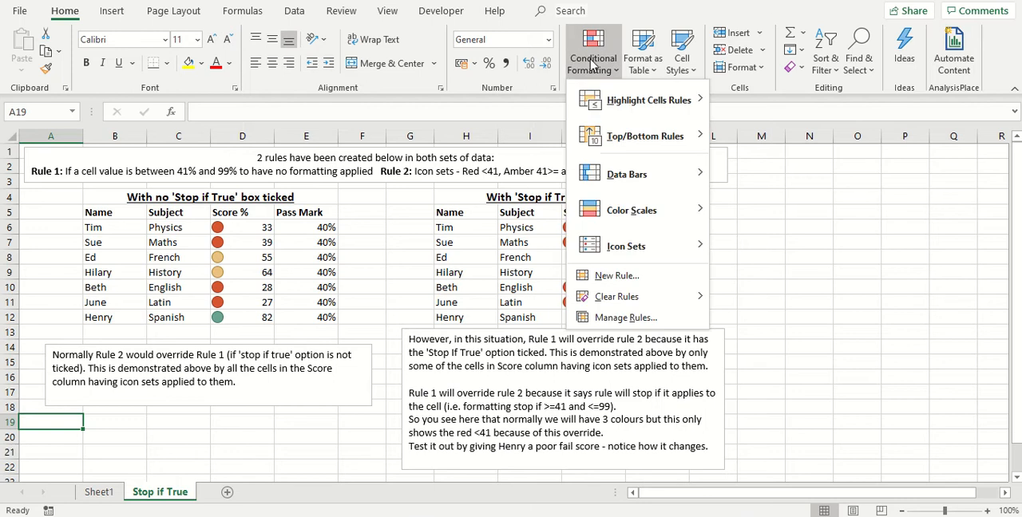
click(611, 319)
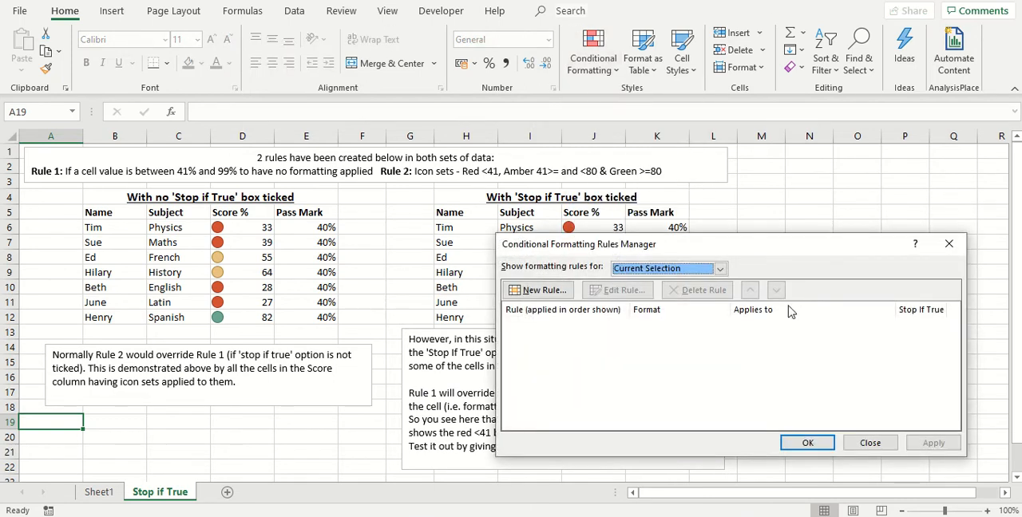
click(669, 272)
click(667, 291)
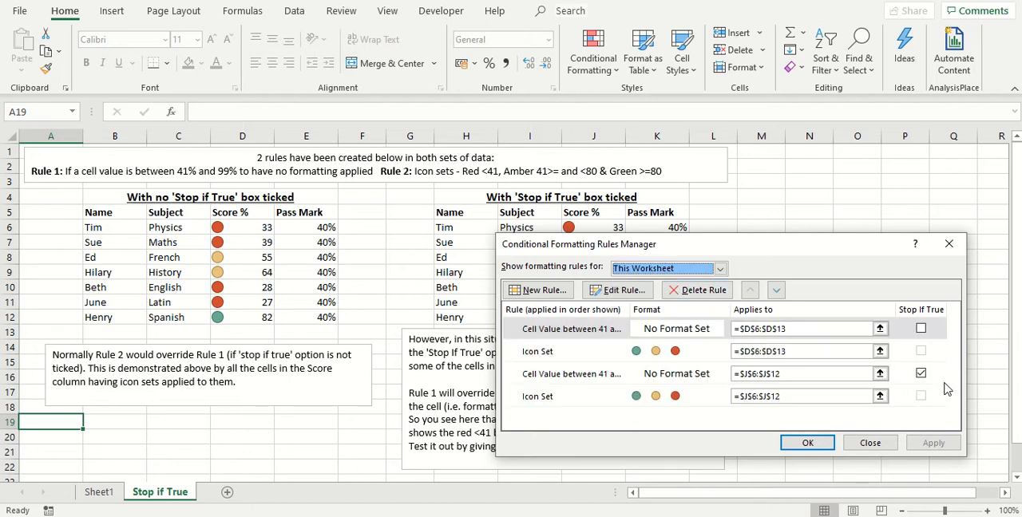
click(921, 373)
click(921, 374)
click(950, 248)
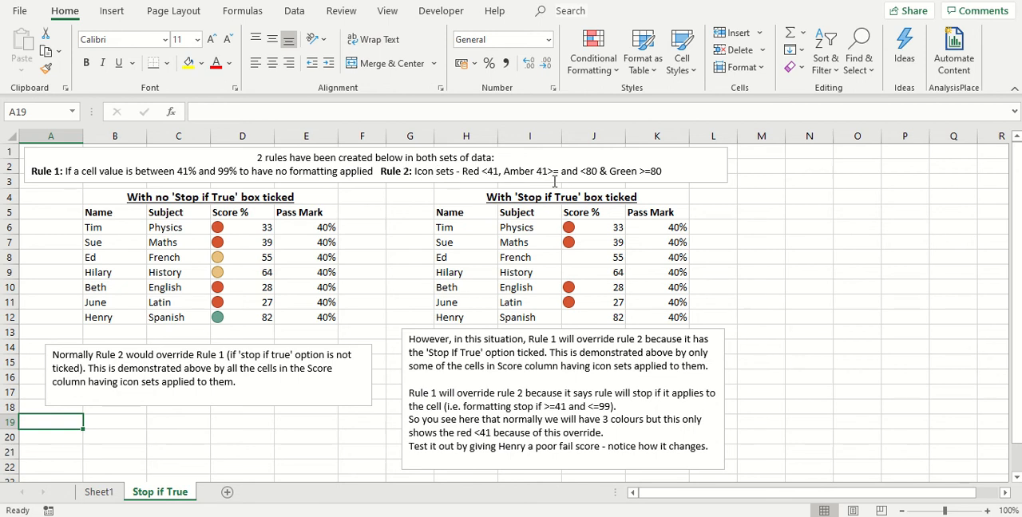
Set the French score in J8, in the table with Stop if True ticked, to 25 to test the rules
click(609, 257)
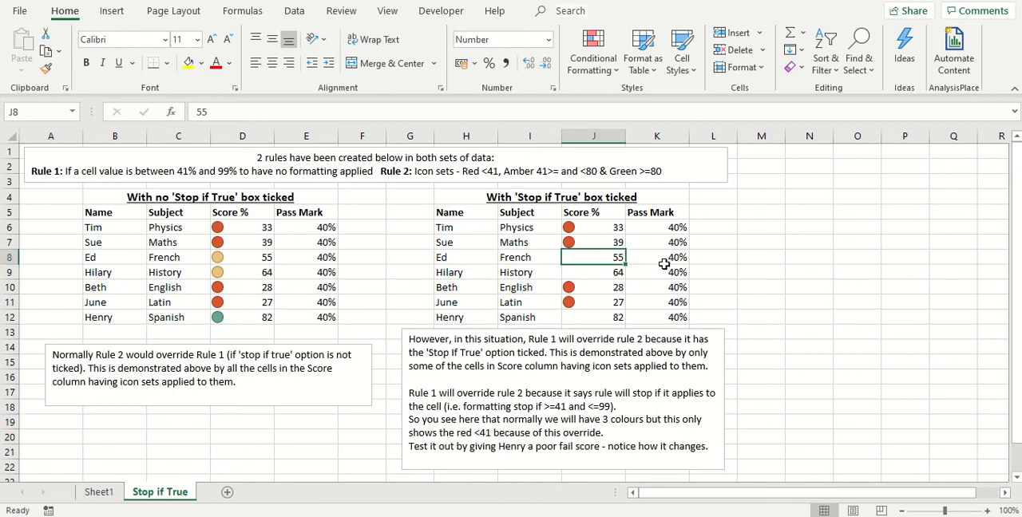
text(25)
key(Return)
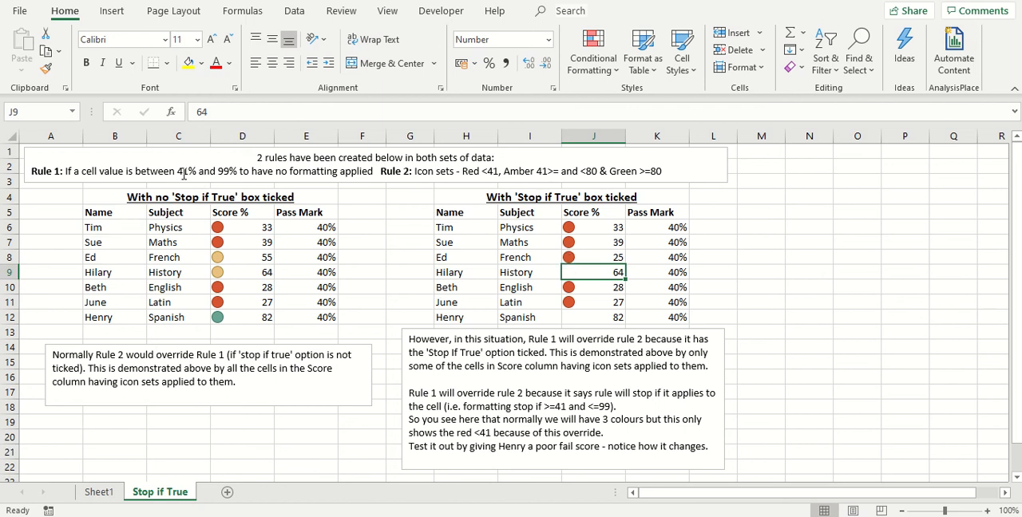
Restore the French score in J8 to 55 and select an empty cell outside the table
click(583, 257)
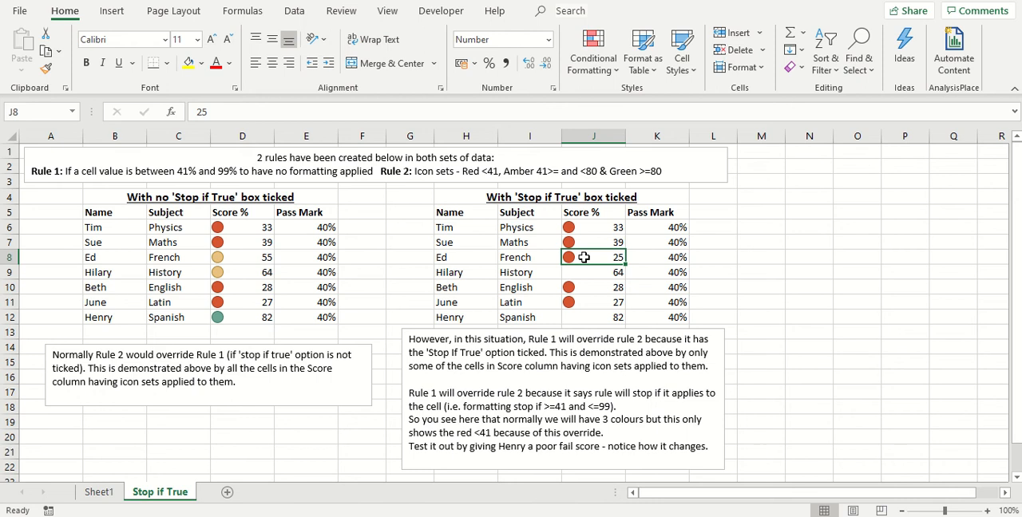
text(55)
key(Return)
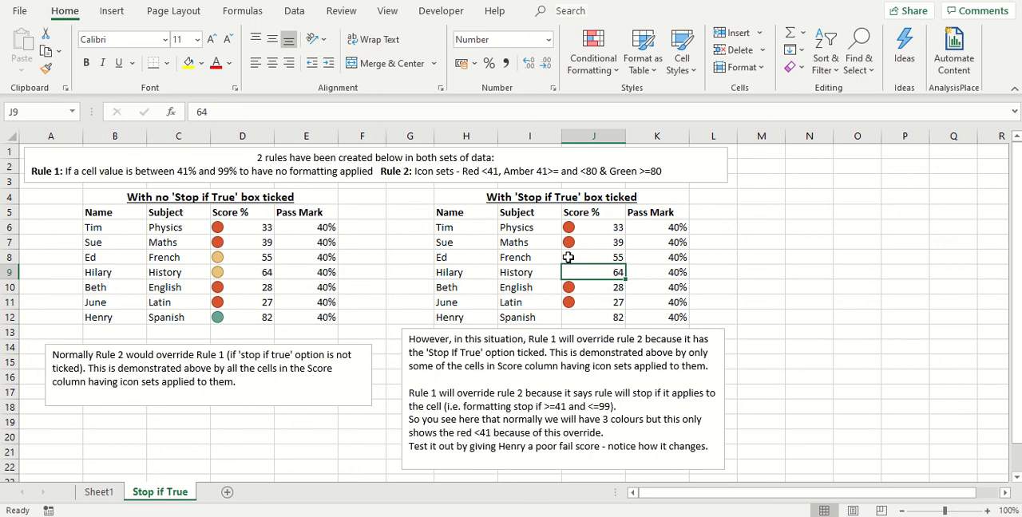
click(766, 195)
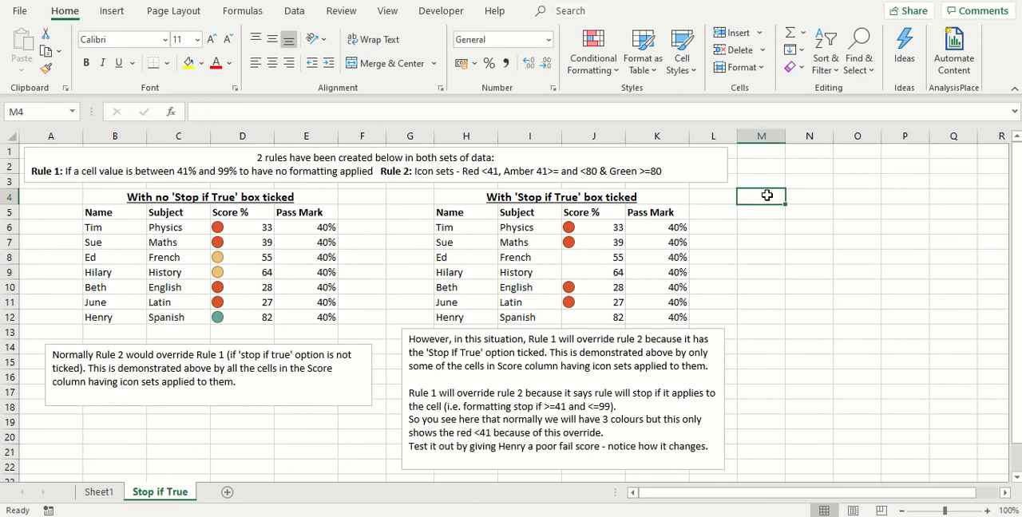